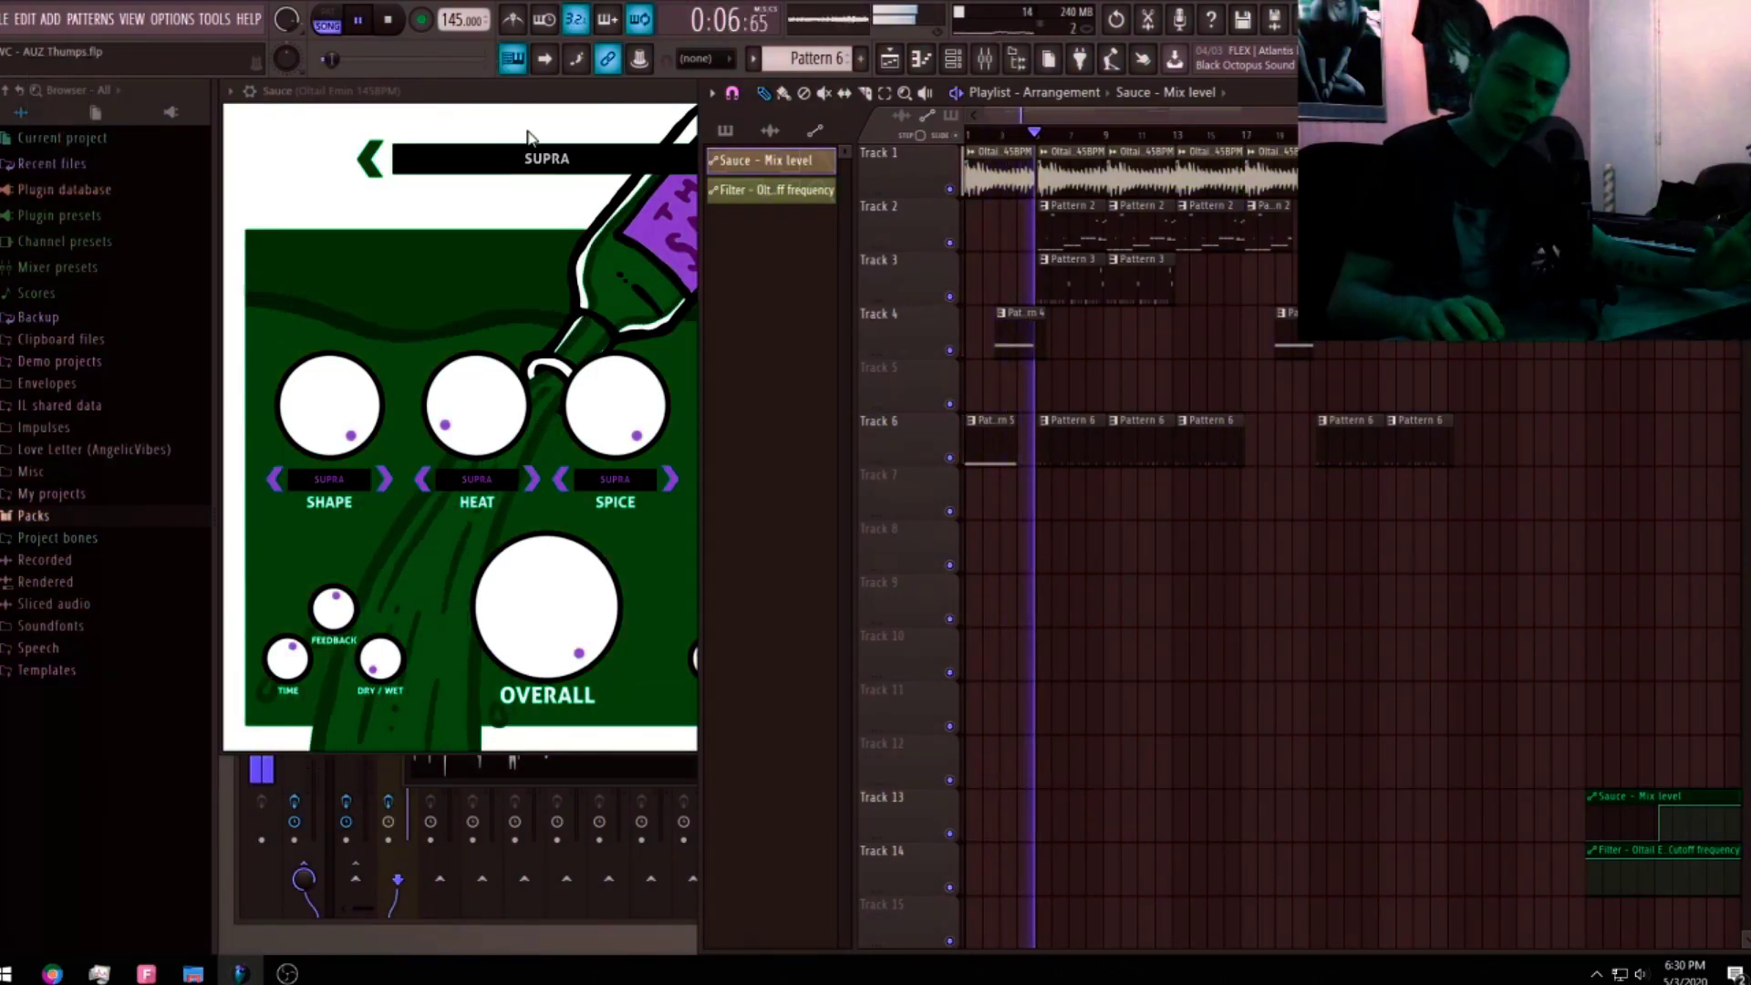
Step: Play the song from near the beginning of the arrangement and restart playback there to check the opening bars
left_click(547, 192)
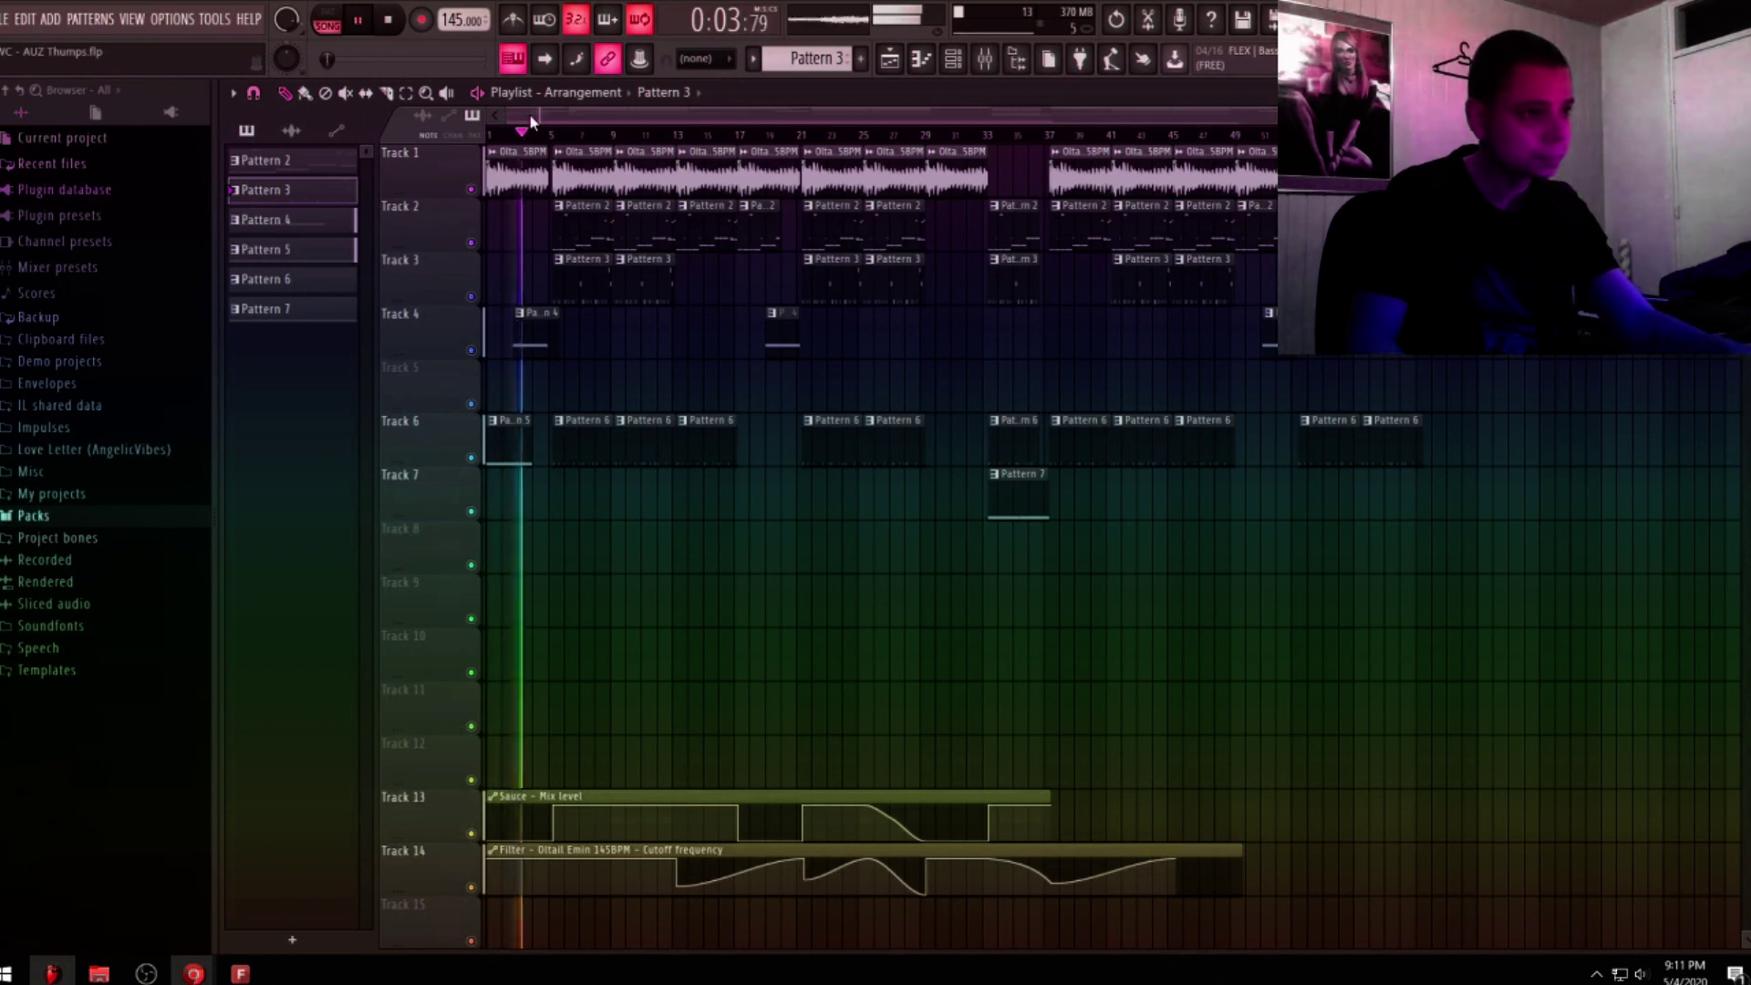
key("space")
key("space")
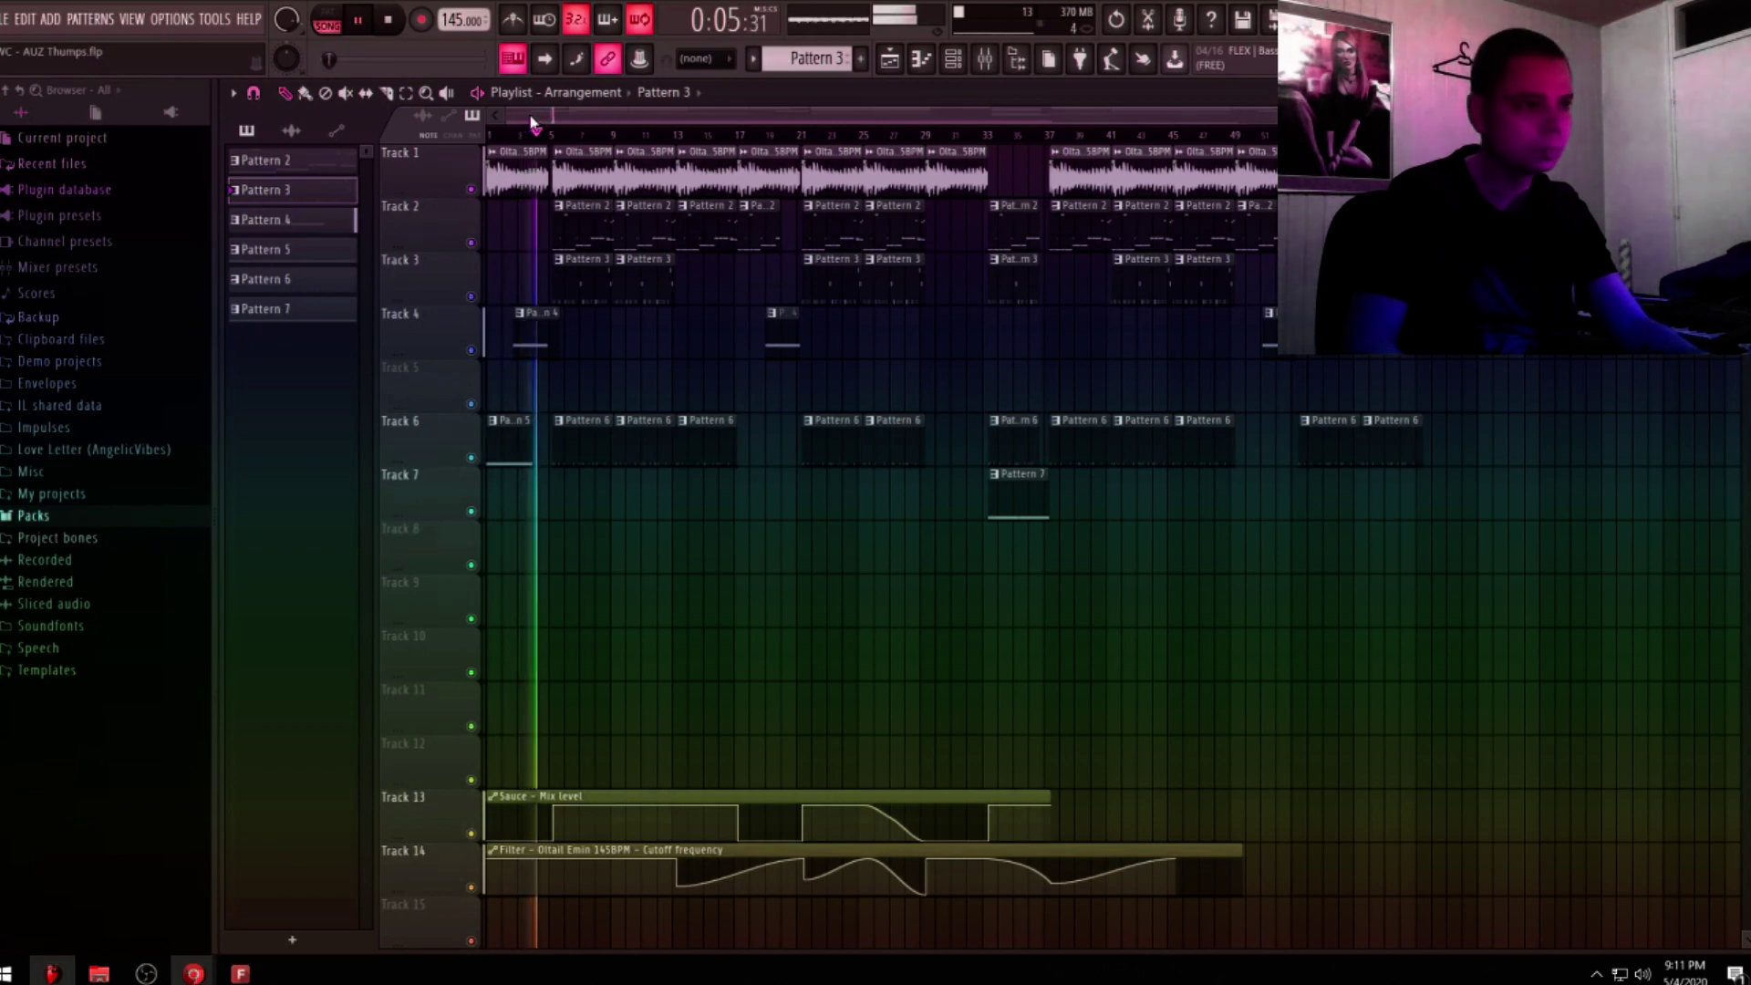
key("space")
key("space")
key("XF86AudioLowerVolume")
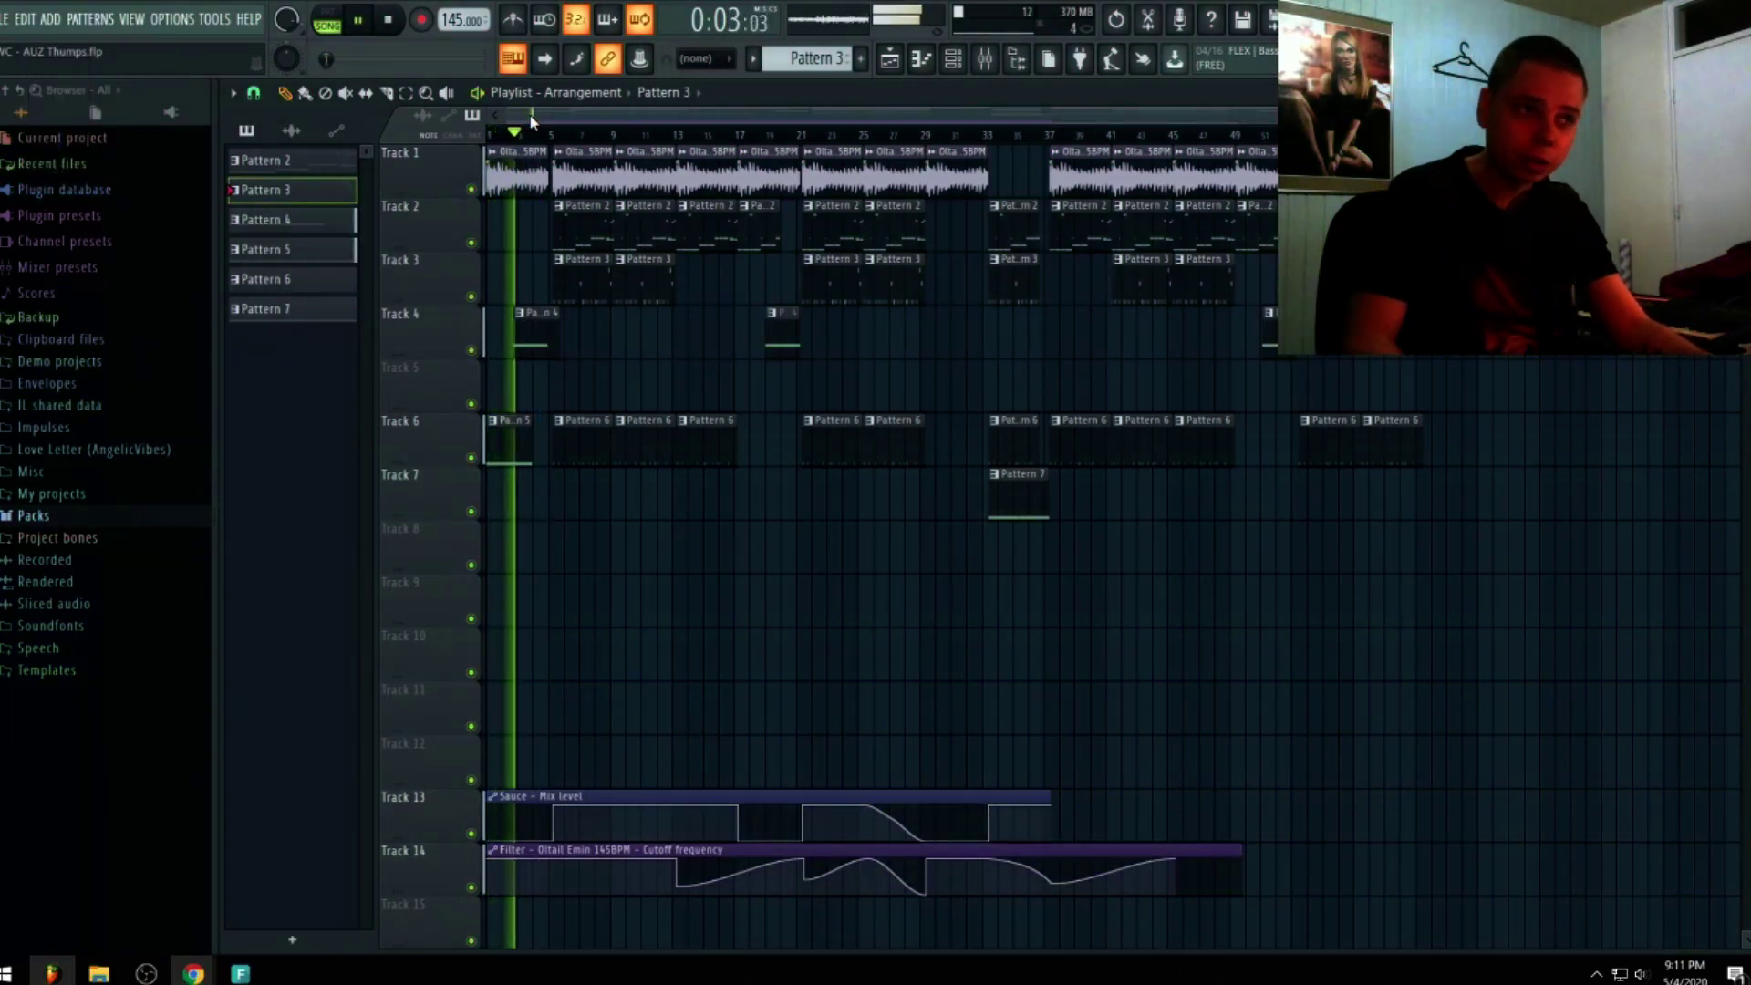
left_click(544, 134)
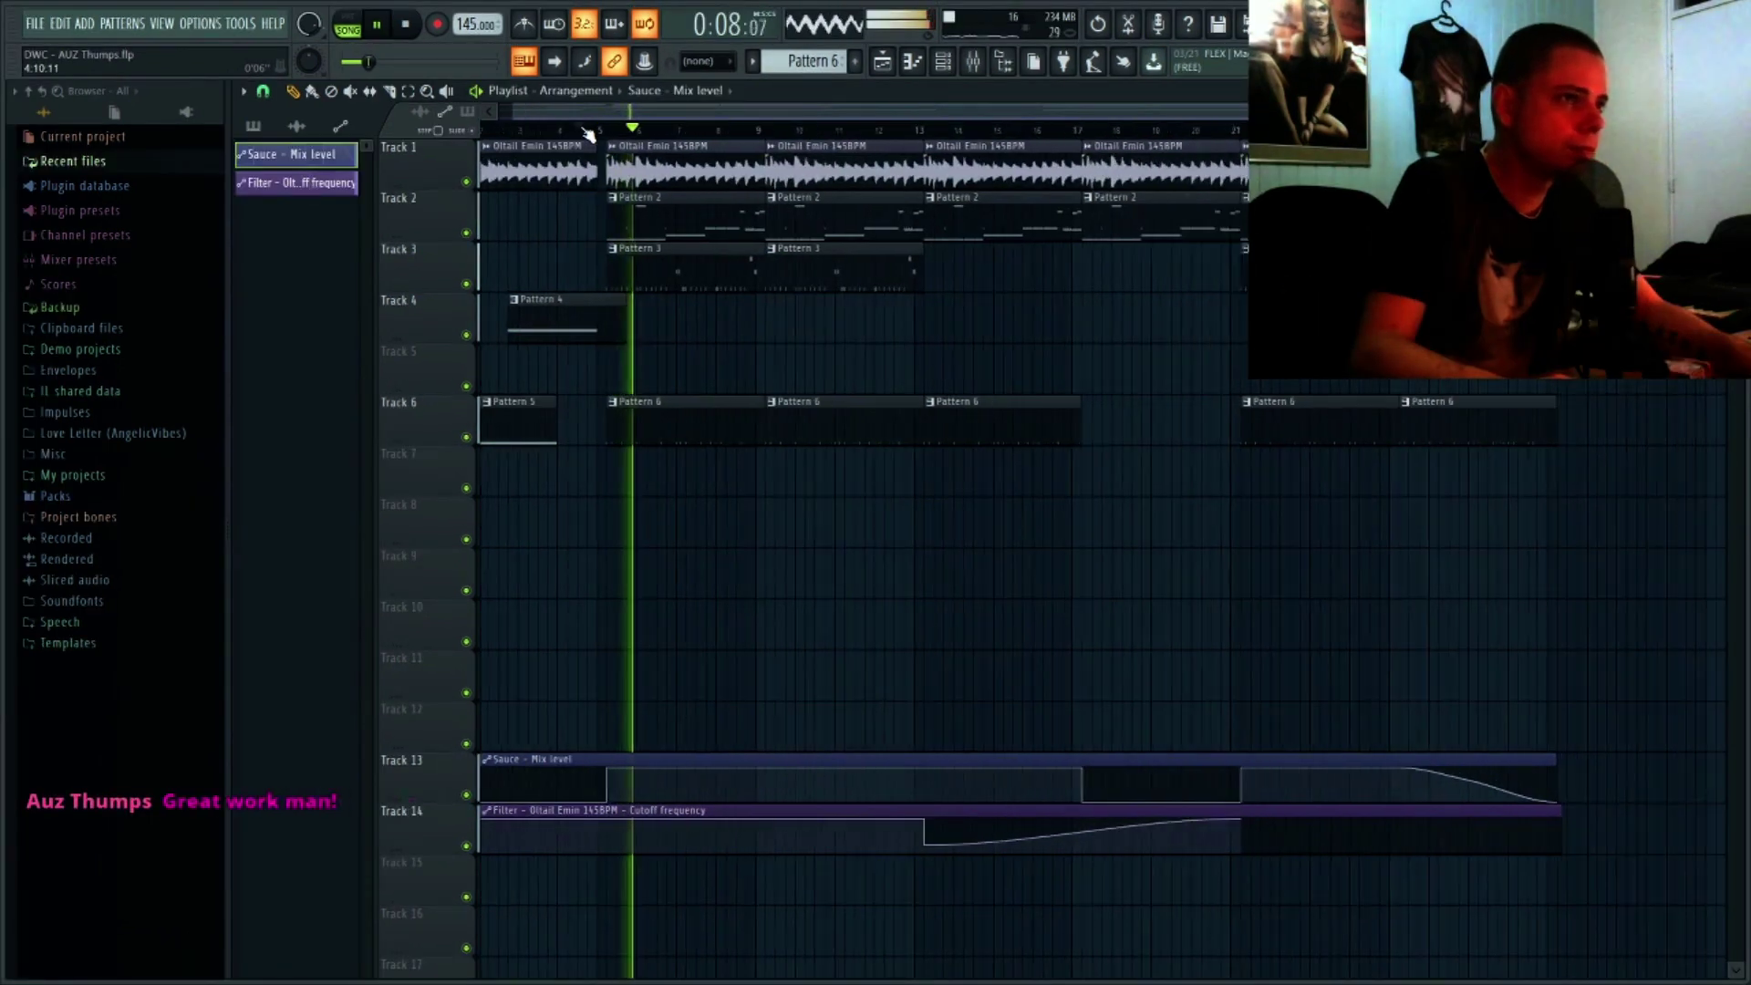
Step: Examine the wider arrangement, the Almighty Kick notes of Pattern 6 and the channel rack while the song plays
scroll(588, 134, "down", 2)
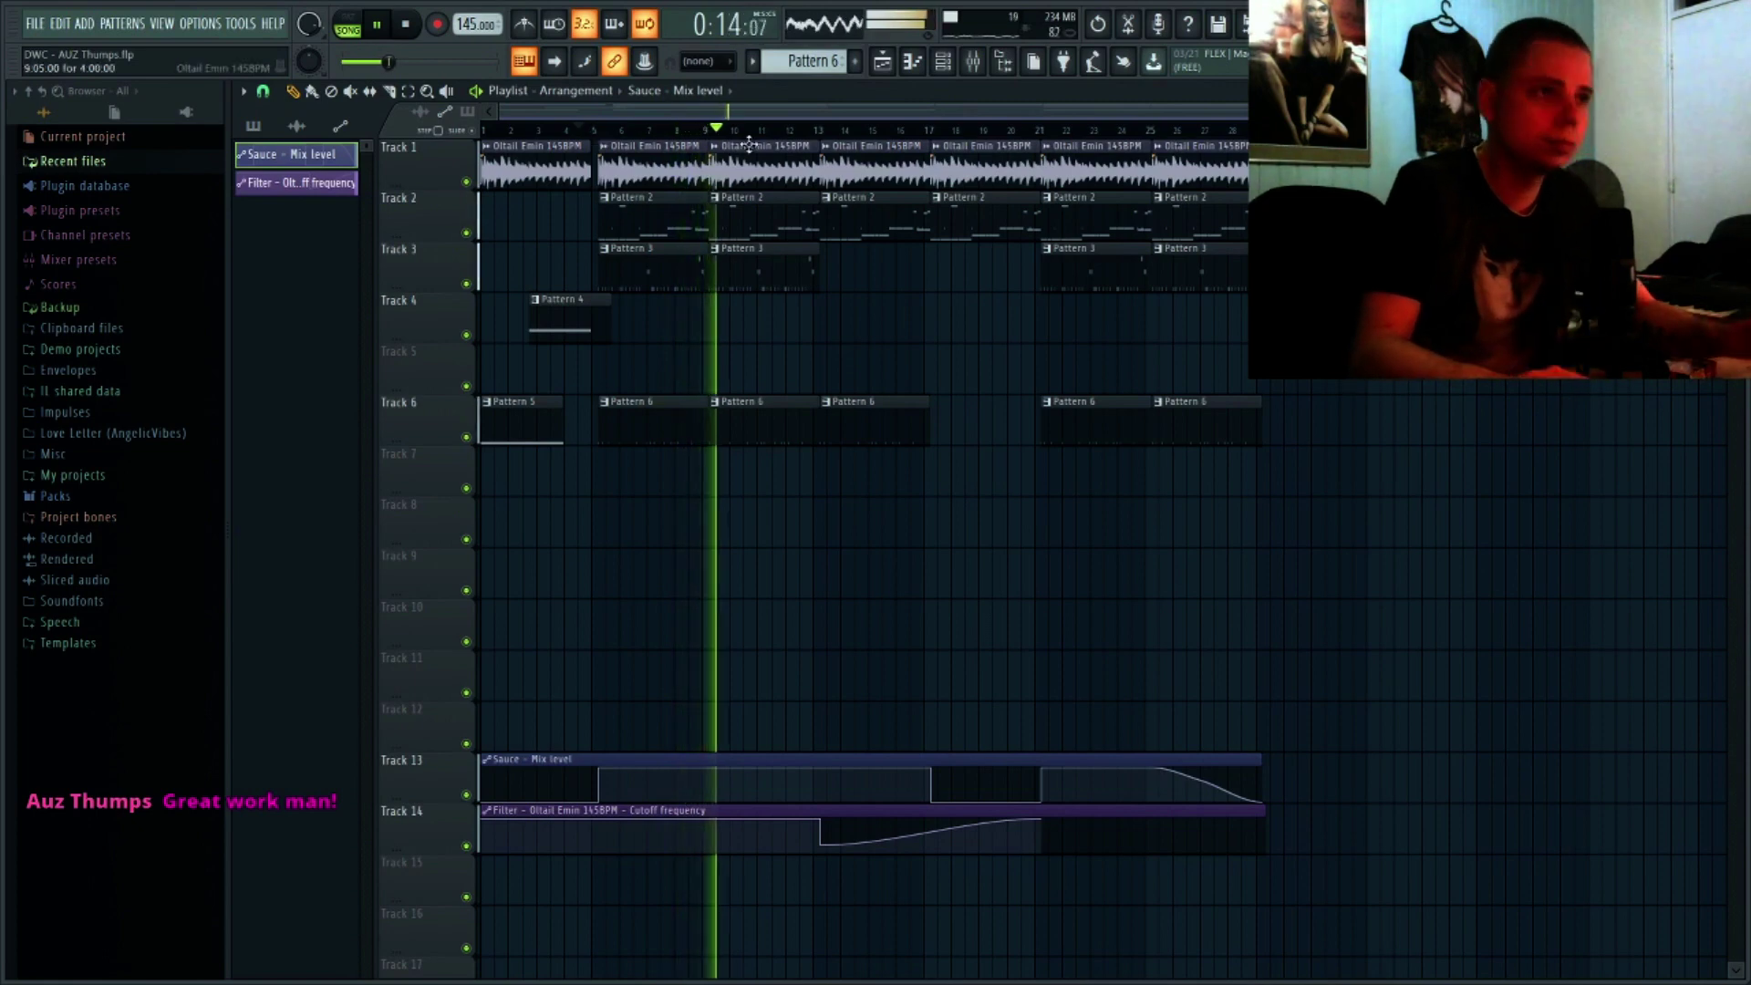
left_click(881, 62)
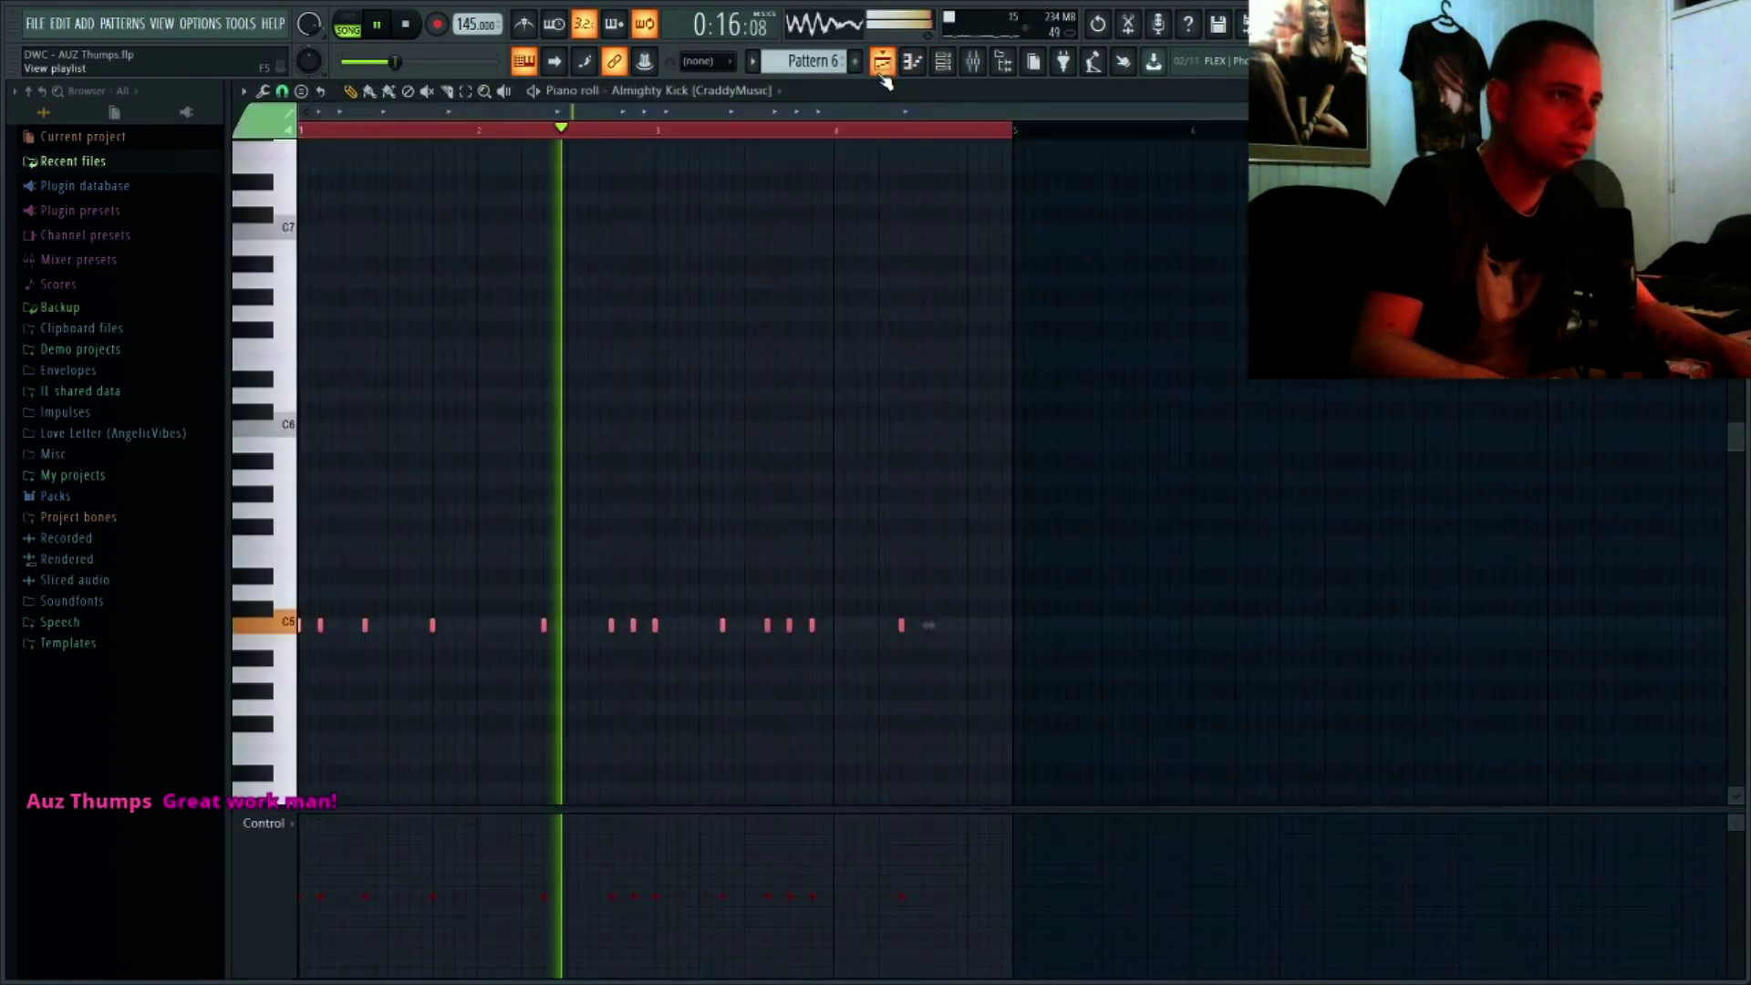
left_click(883, 64)
left_click(941, 64)
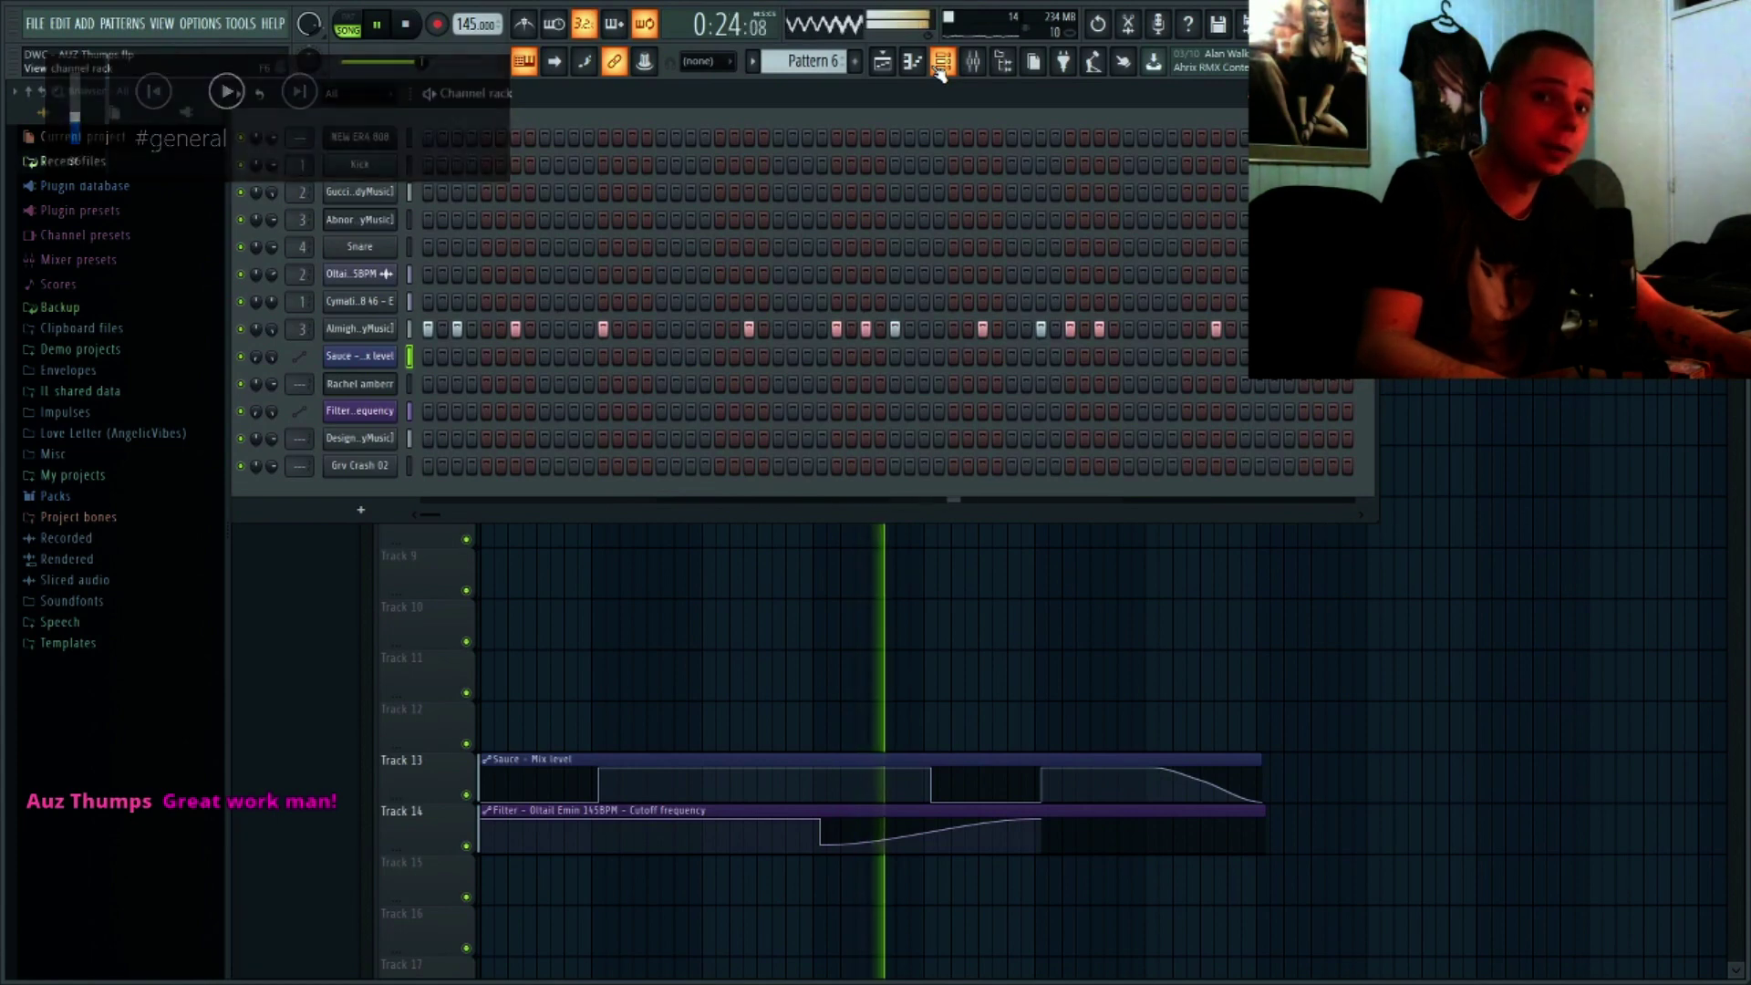
Step: Raise the system volume to 72
key("XF86AudioRaiseVolume")
key("XF86AudioRaiseVolume")
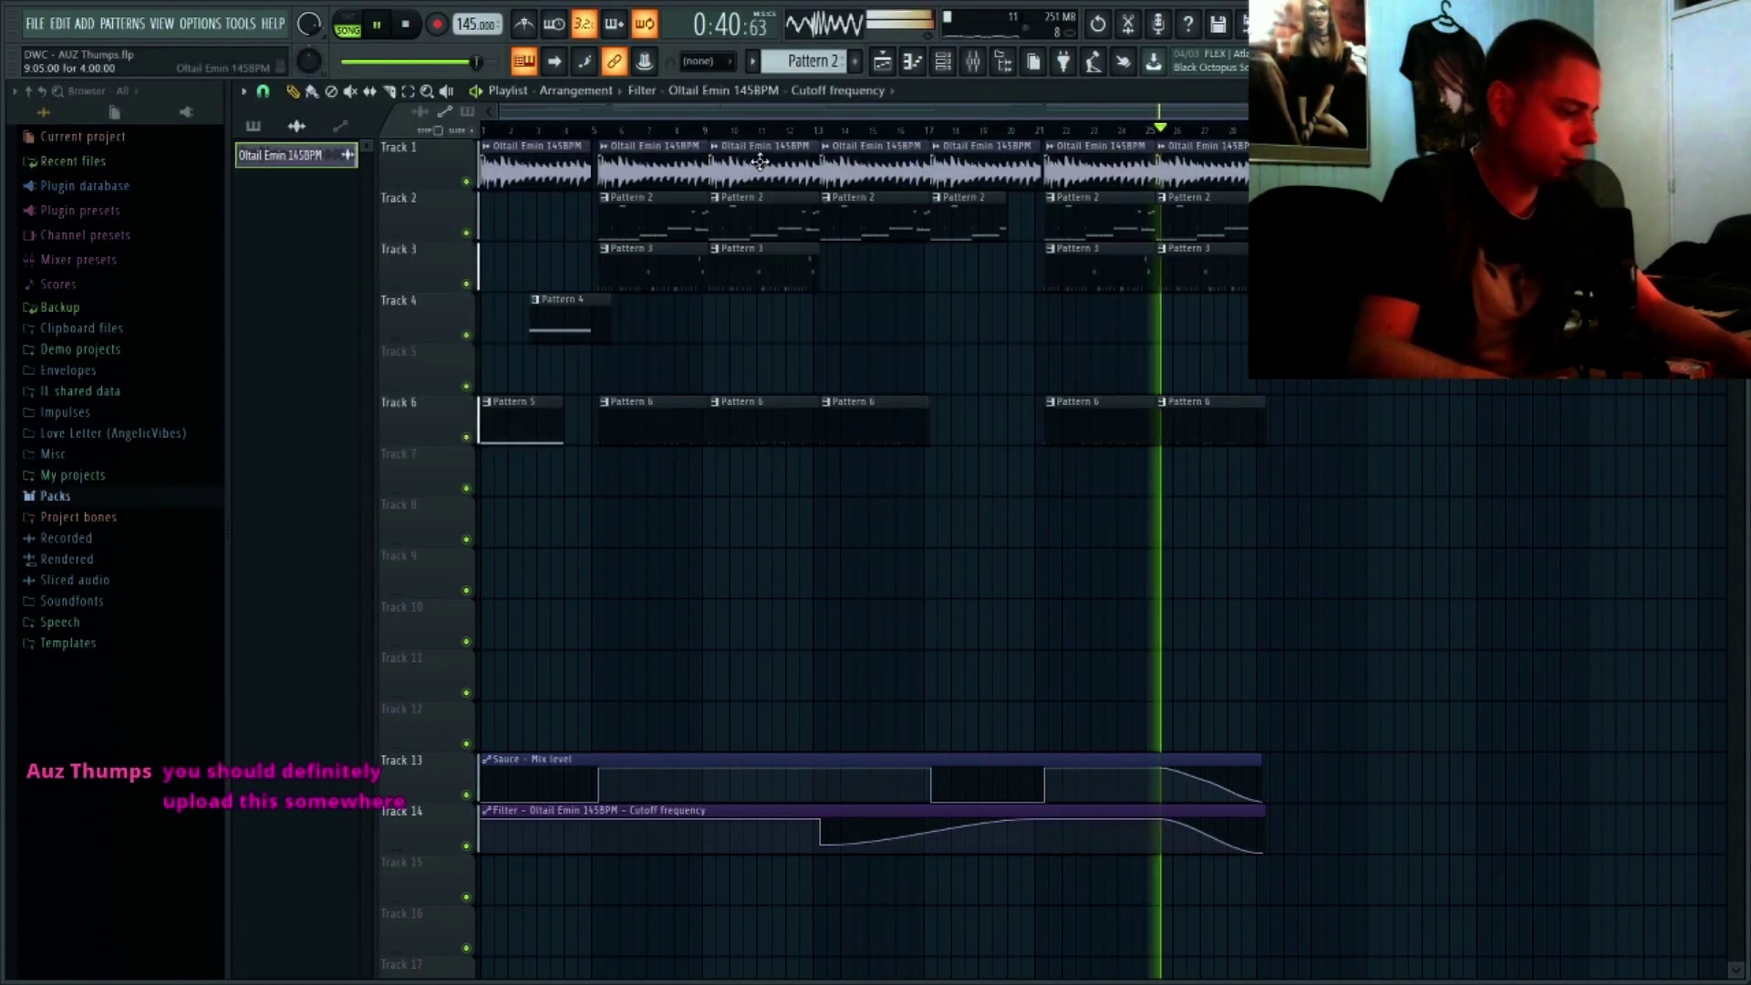
key("XF86AudioRaiseVolume")
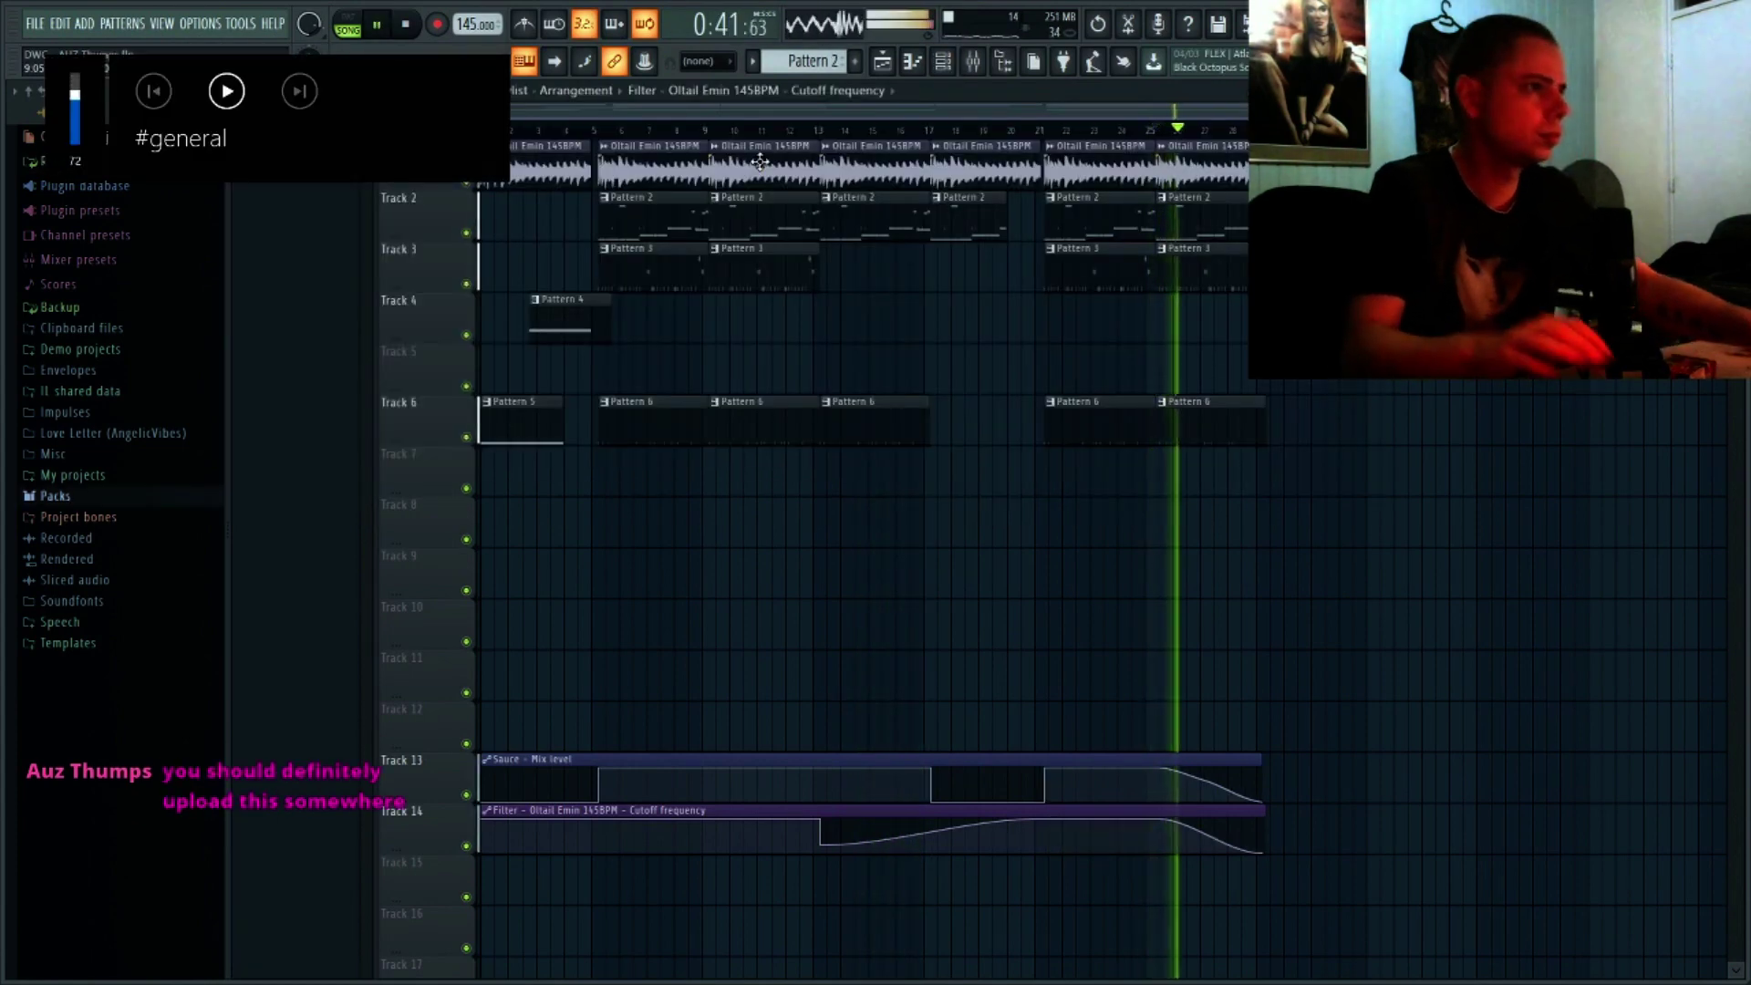
Step: Turn the system volume down and settle it at about 40 for listening to the arrangement
key("XF86AudioLowerVolume")
key("XF86AudioLowerVolume")
key("XF86AudioLowerVolume")
key("XF86AudioLowerVolume")
key("XF86AudioLowerVolume")
key("XF86AudioLowerVolume")
key("XF86AudioLowerVolume")
key("XF86AudioLowerVolume")
key("XF86AudioLowerVolume")
key("XF86AudioLowerVolume")
key("XF86AudioLowerVolume")
key("XF86AudioLowerVolume")
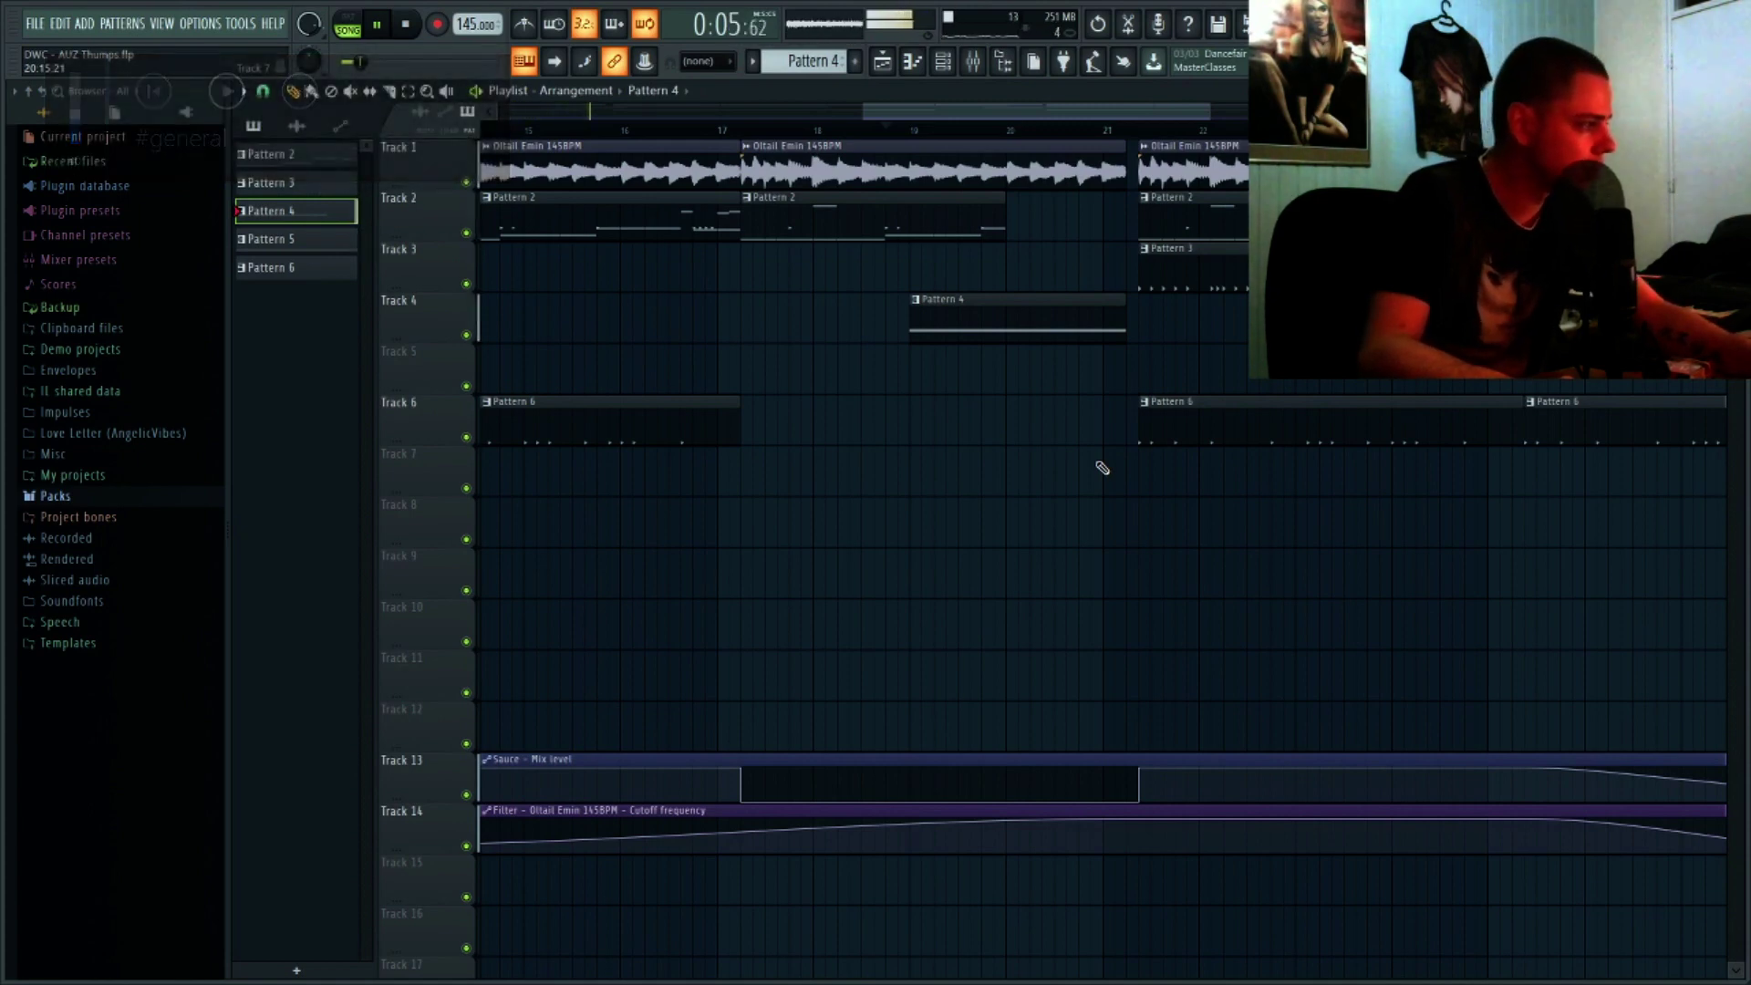
key("XF86AudioLowerVolume")
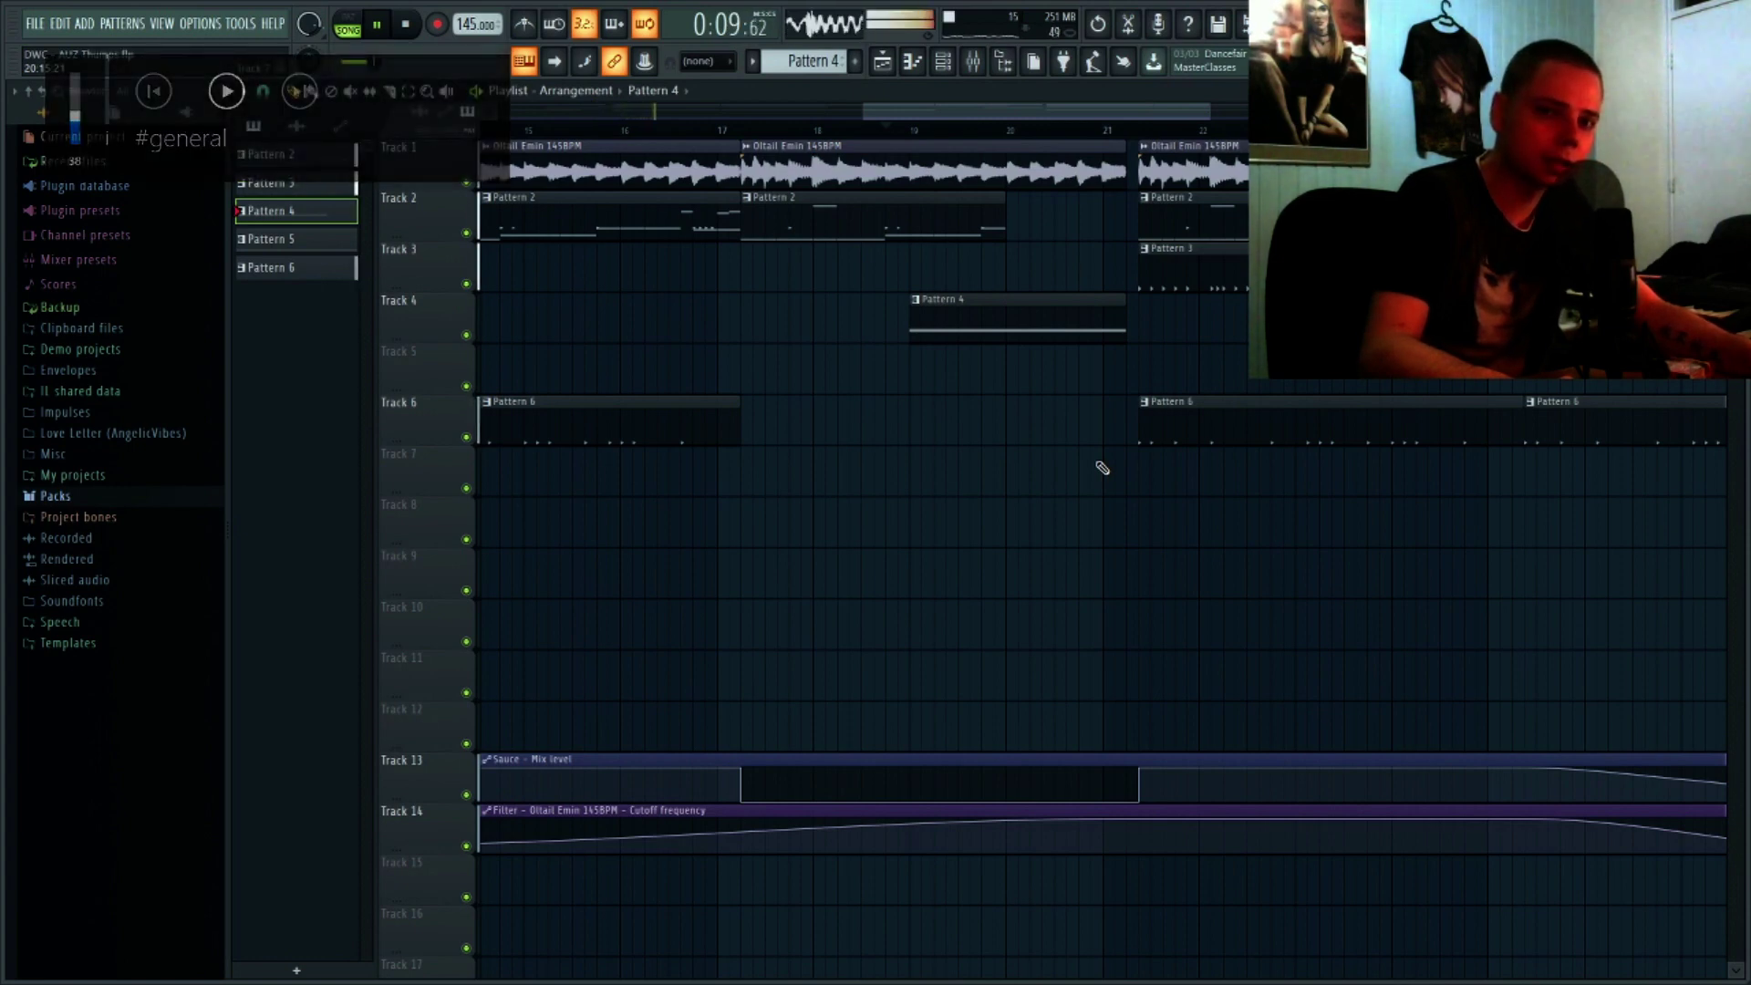
key("XF86AudioRaiseVolume")
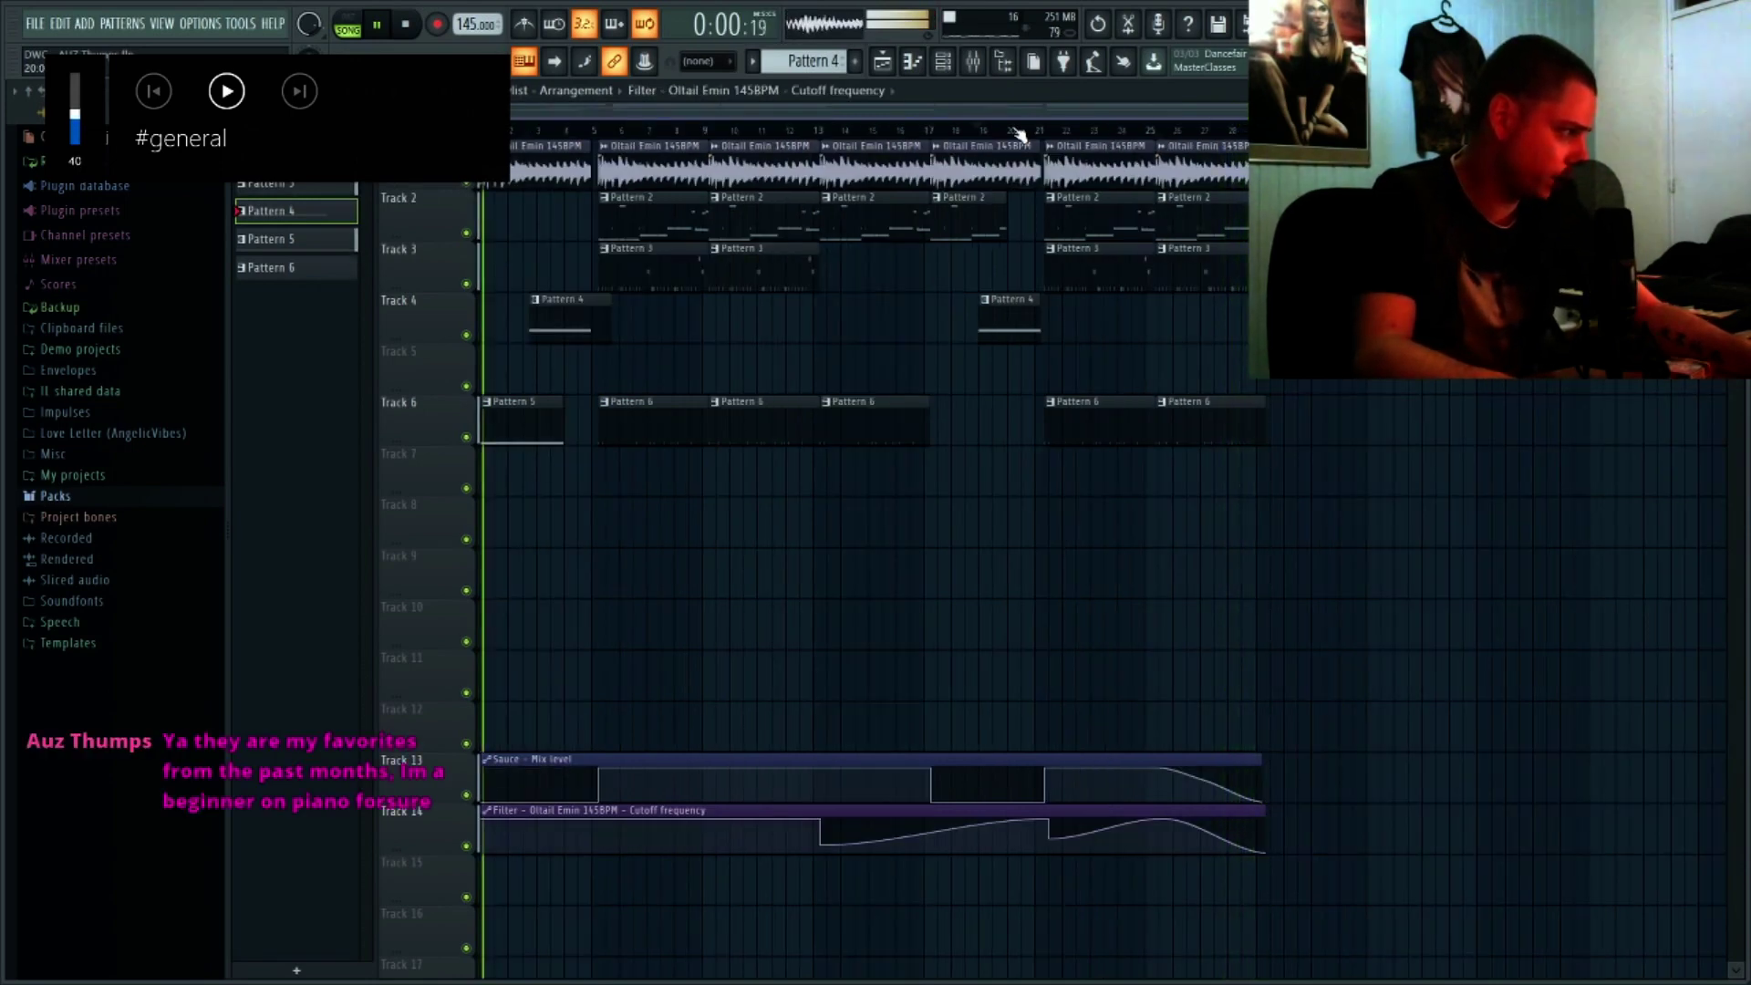
key("XF86AudioRaiseVolume")
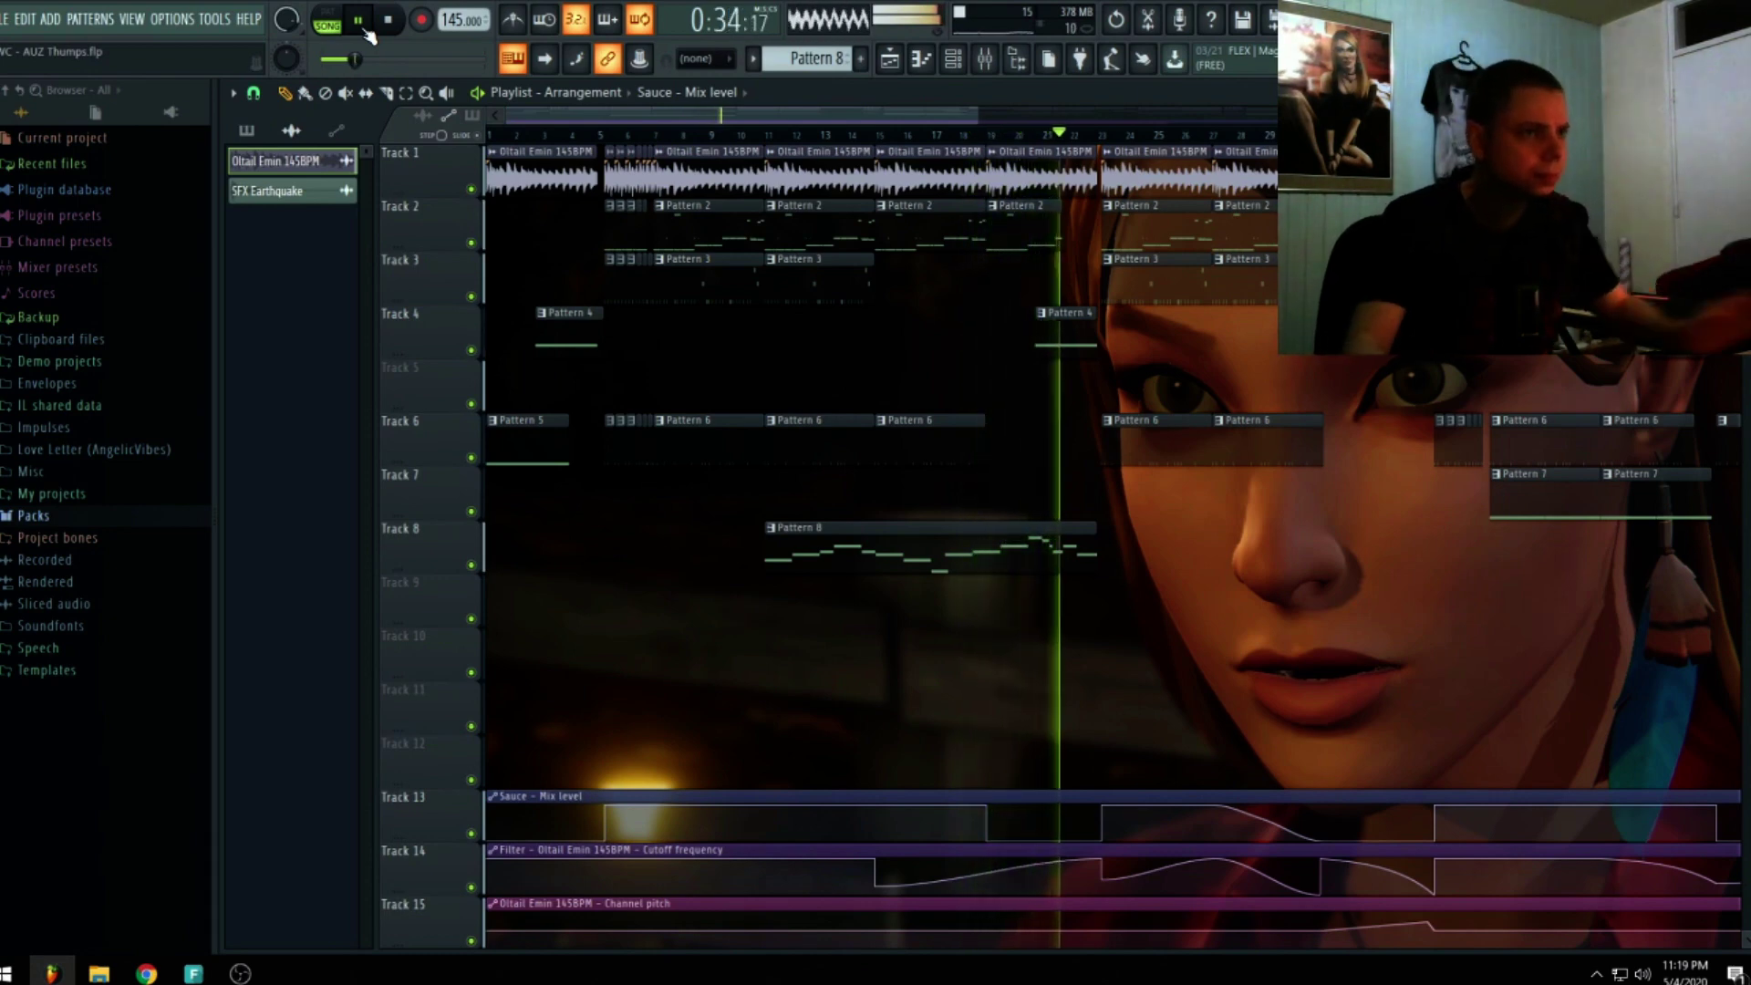
Step: Follow playback through the later sections of the arrangement and review the clips up to its end
left_click_drag(546, 114, 713, 107)
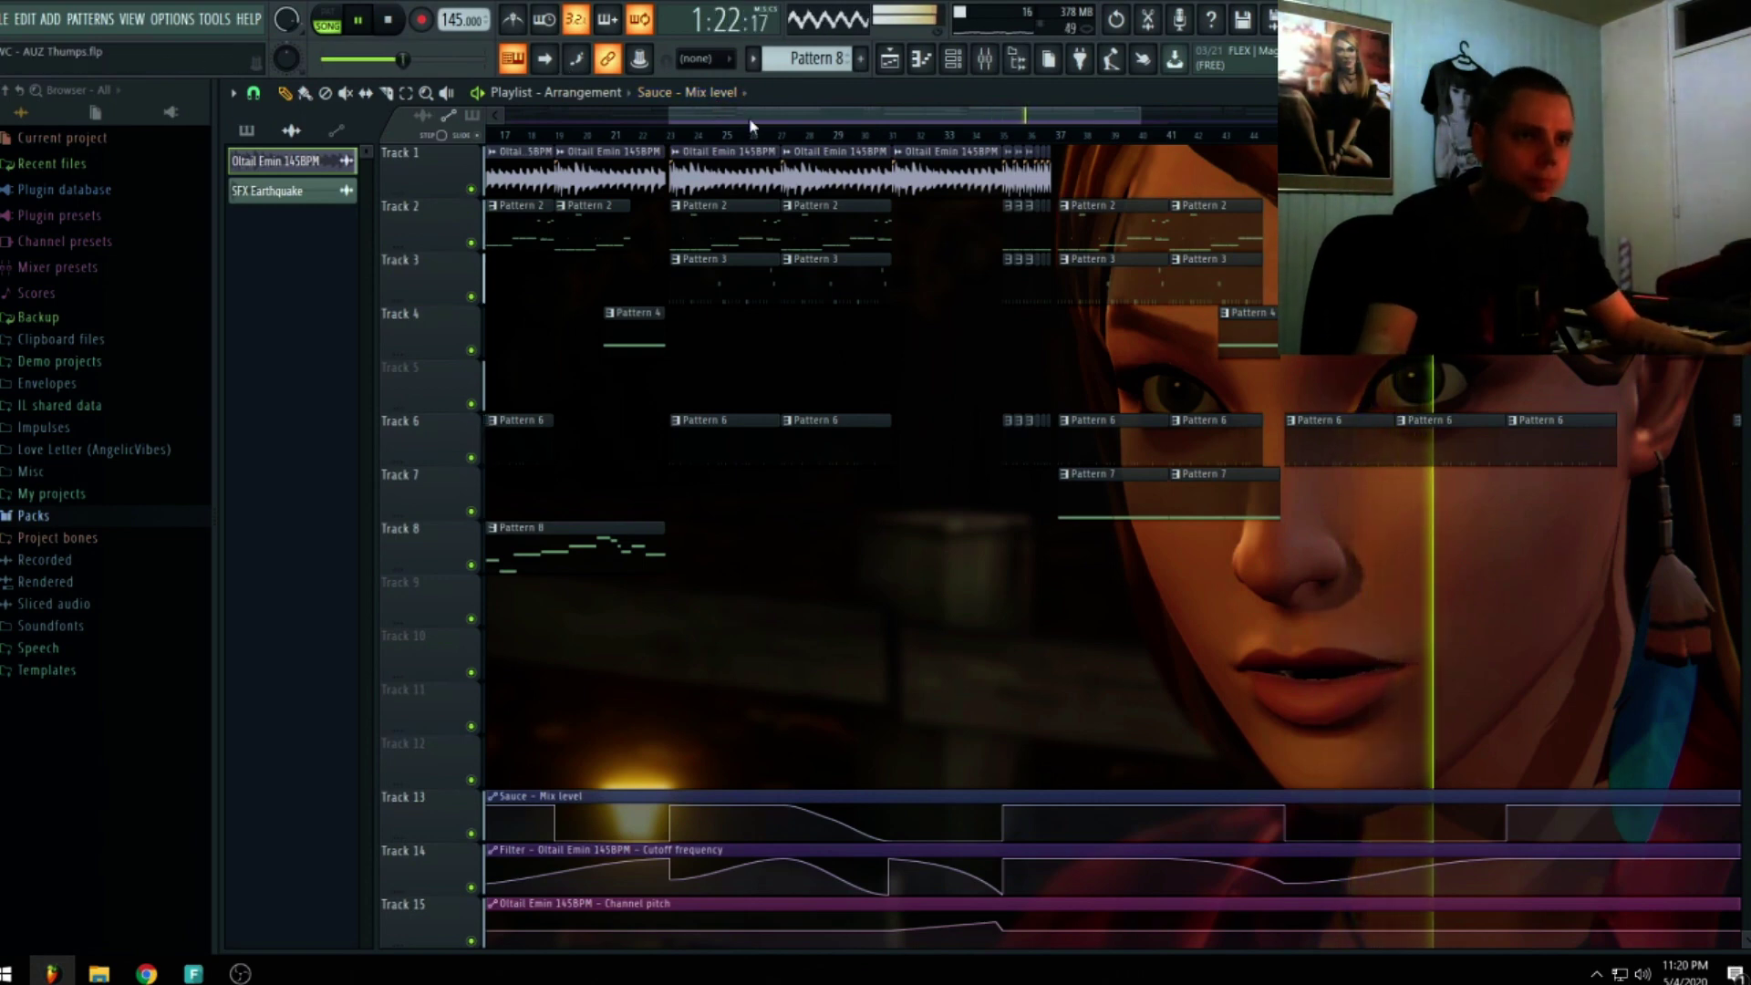
left_click_drag(750, 117, 994, 115)
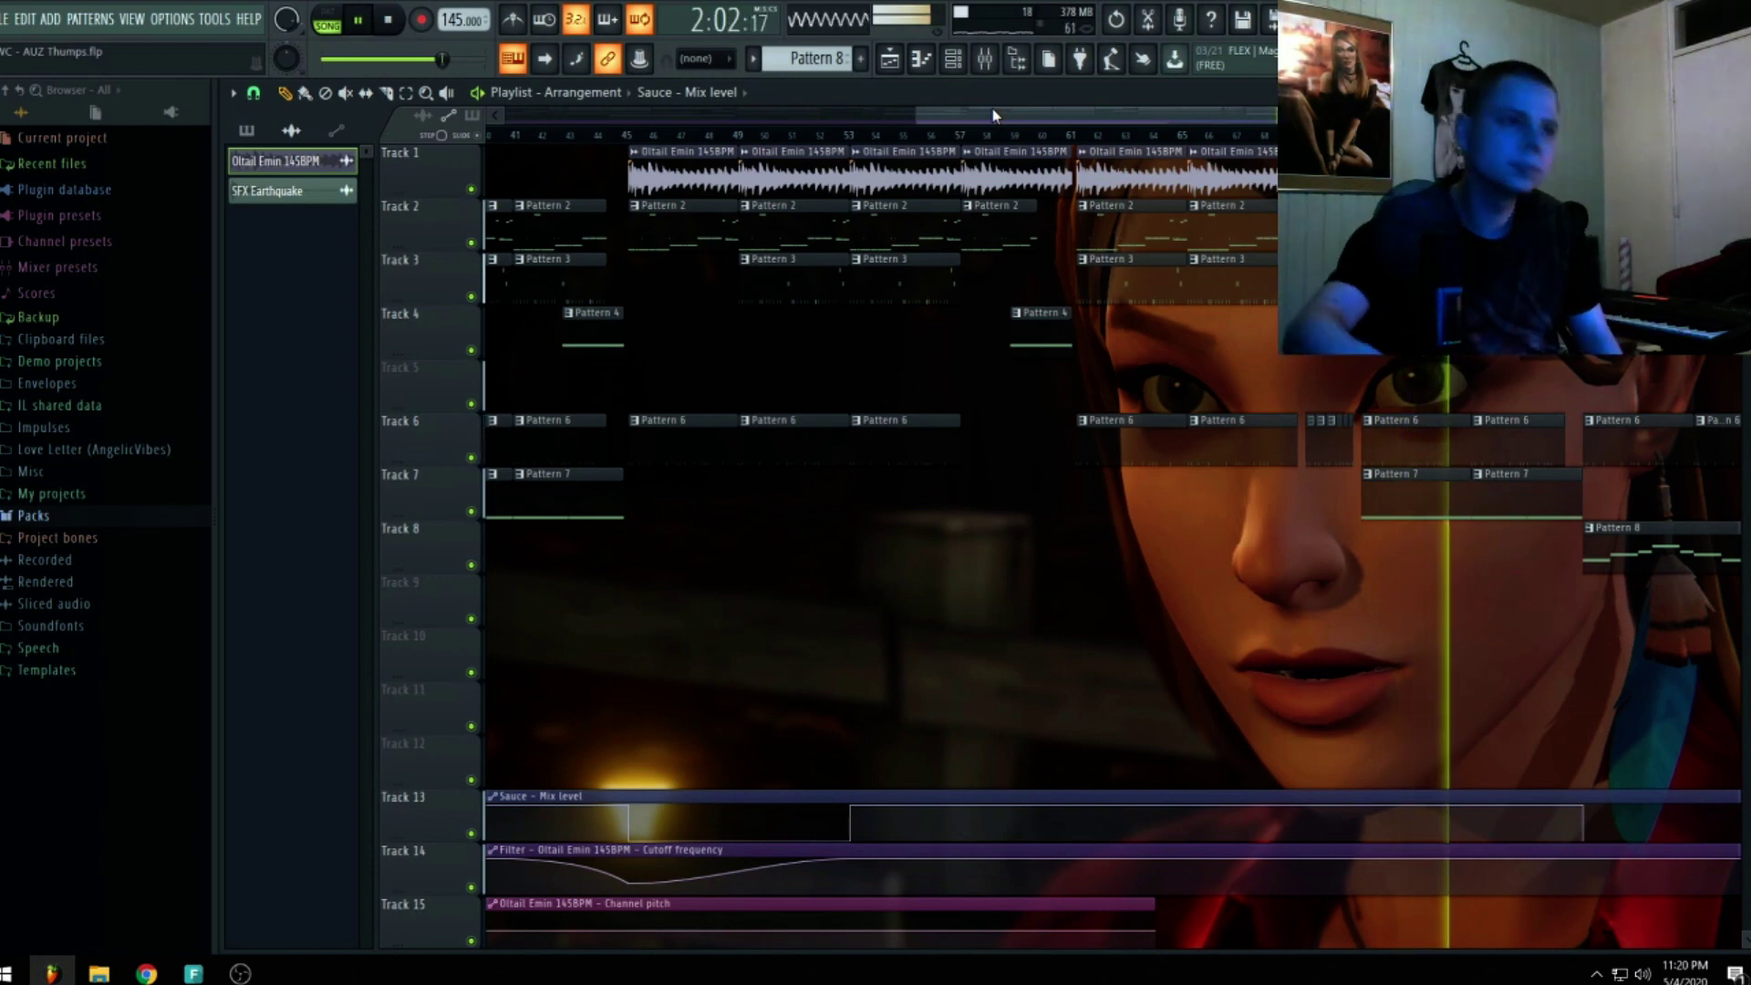
scroll(1110, 145, "down", 3)
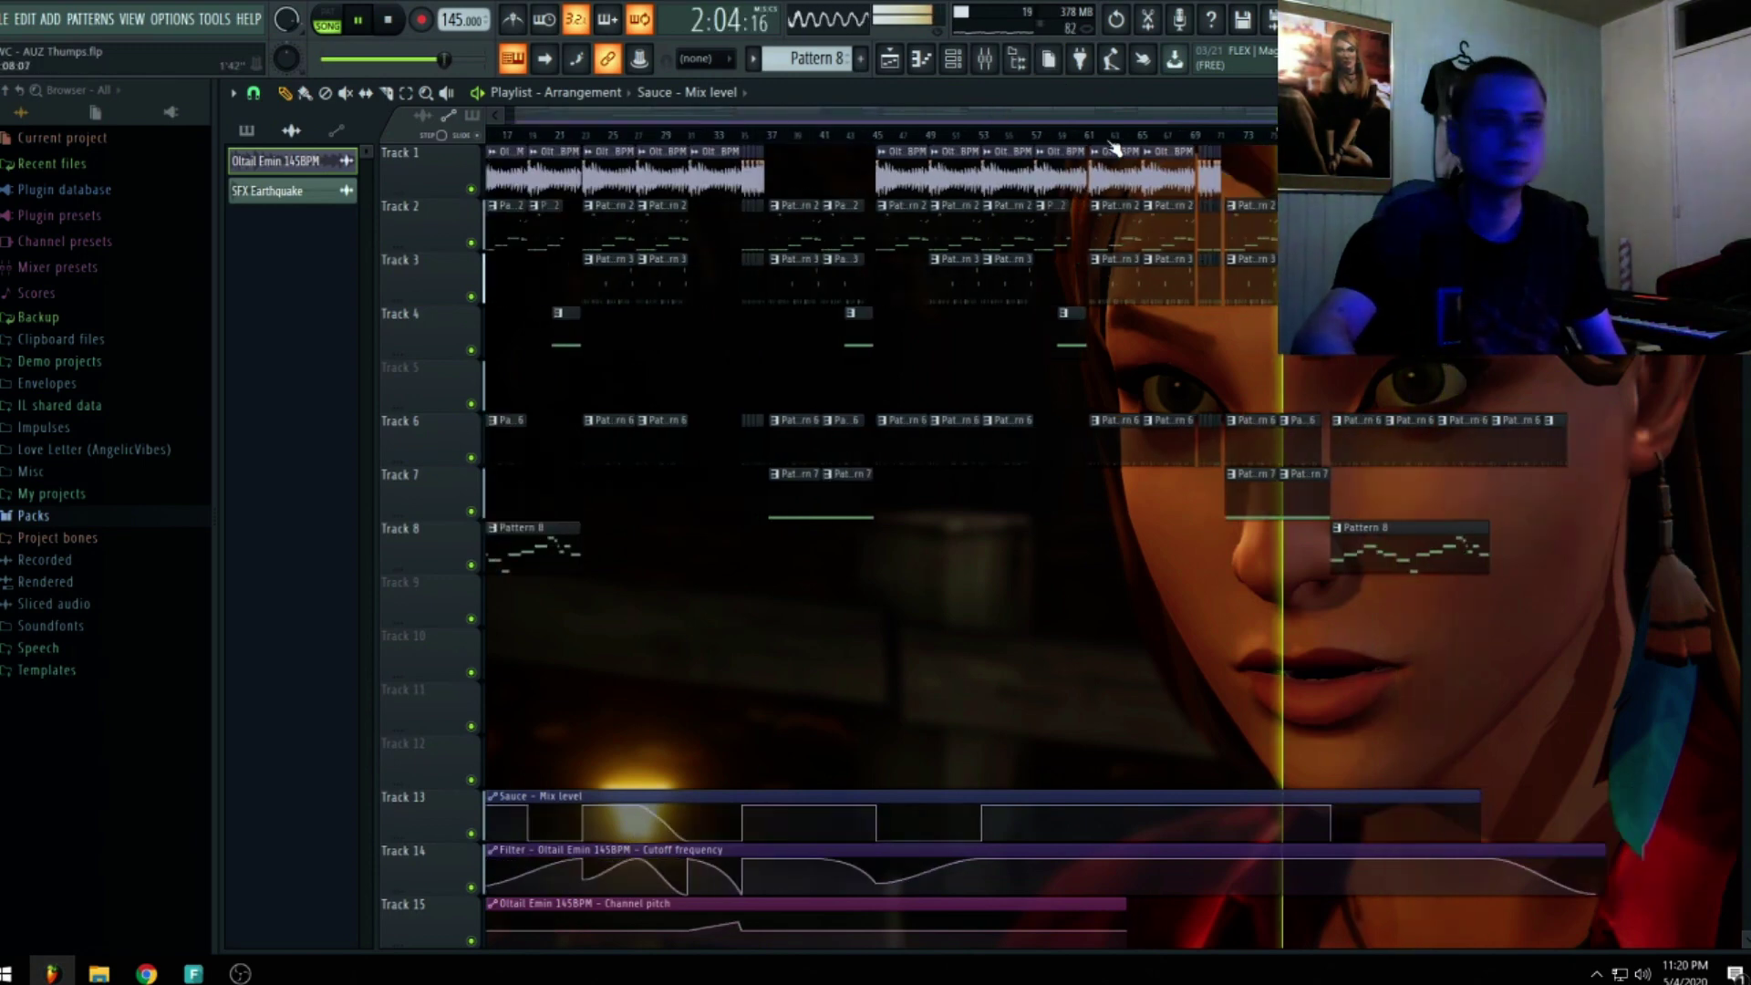